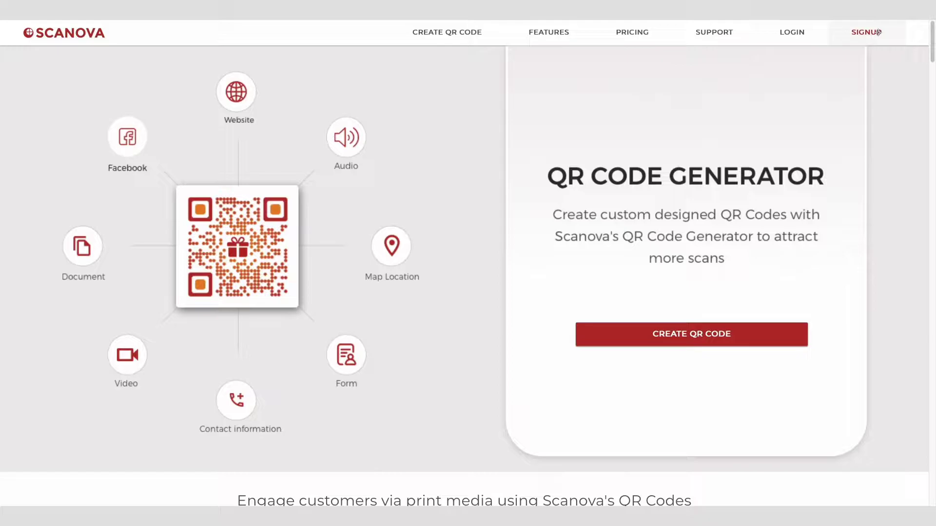
- Start a new QR code and scroll the category list down to Custom Page QR Code
click(877, 32)
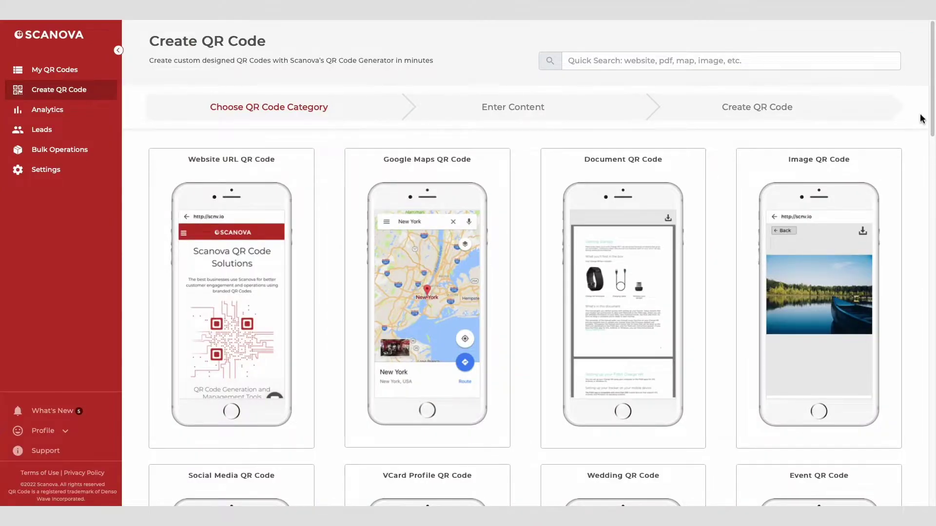
scroll(921, 118, down, 9)
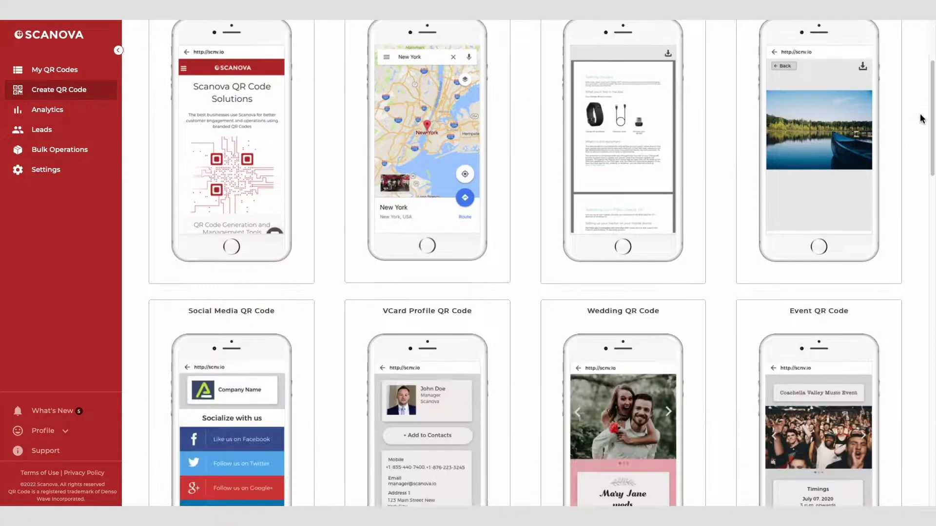
scroll(921, 118, down, 4)
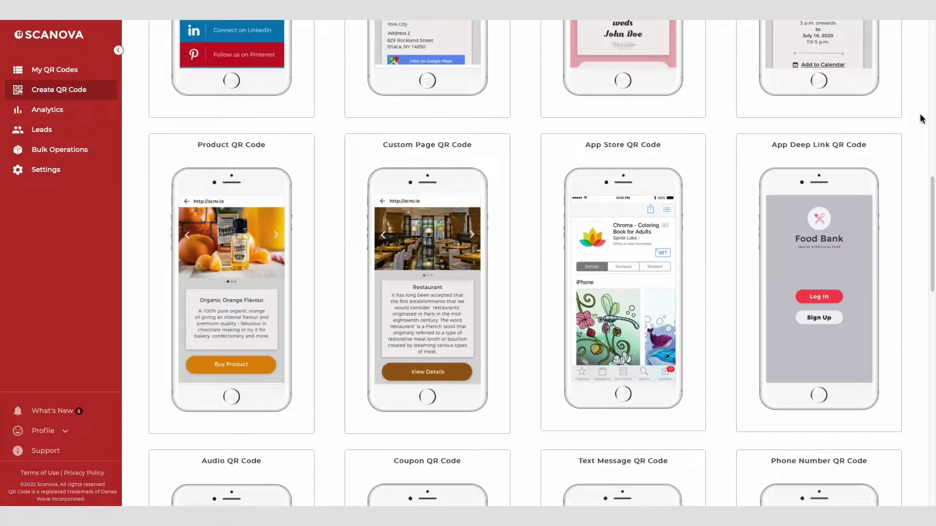
- Choose the Custom Page QR code type and set its description to 'Thank you for filling the form.'
click(482, 303)
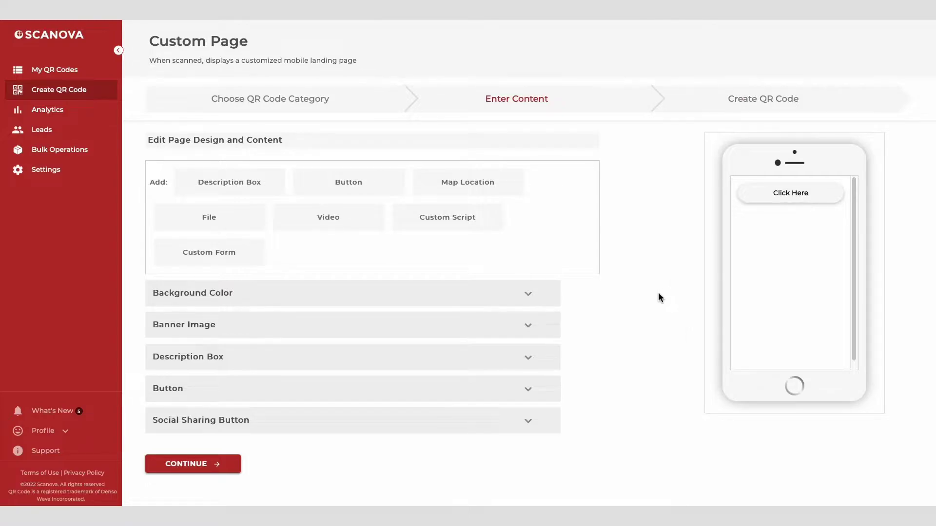
click(539, 363)
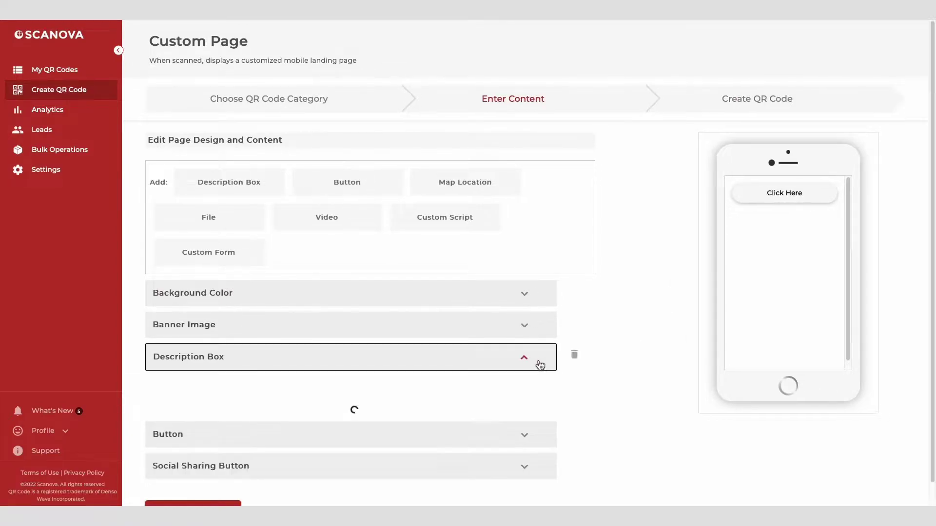
scroll(629, 361, down, 2)
text(Thank )
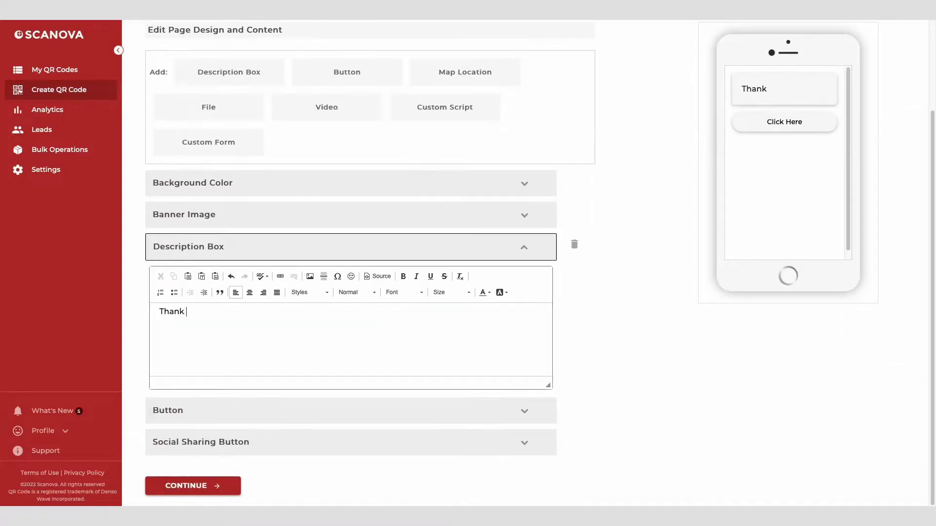
text(you for filling the form.)
click(536, 248)
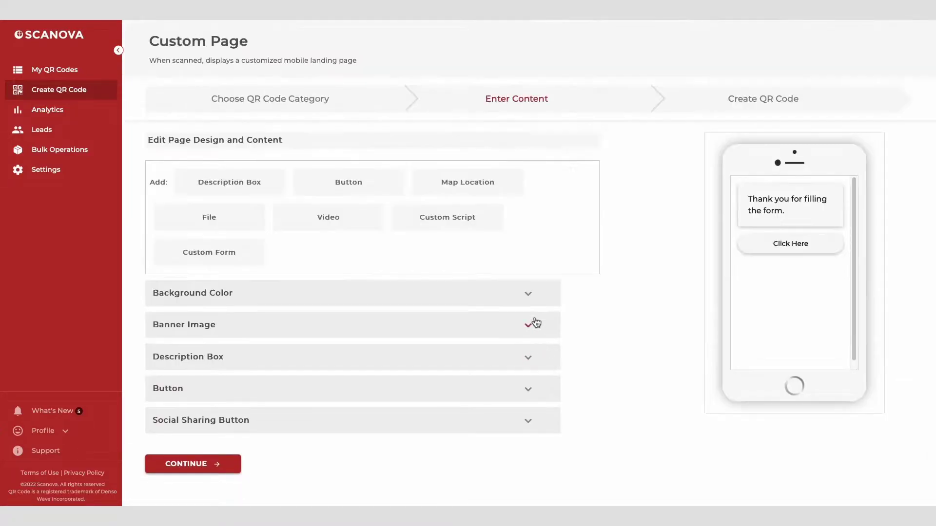
- Inspect the Background Color and Banner Image settings without changing them
click(536, 299)
click(538, 301)
click(529, 333)
click(533, 335)
- Add a Custom Form to the page and expand its settings
click(232, 262)
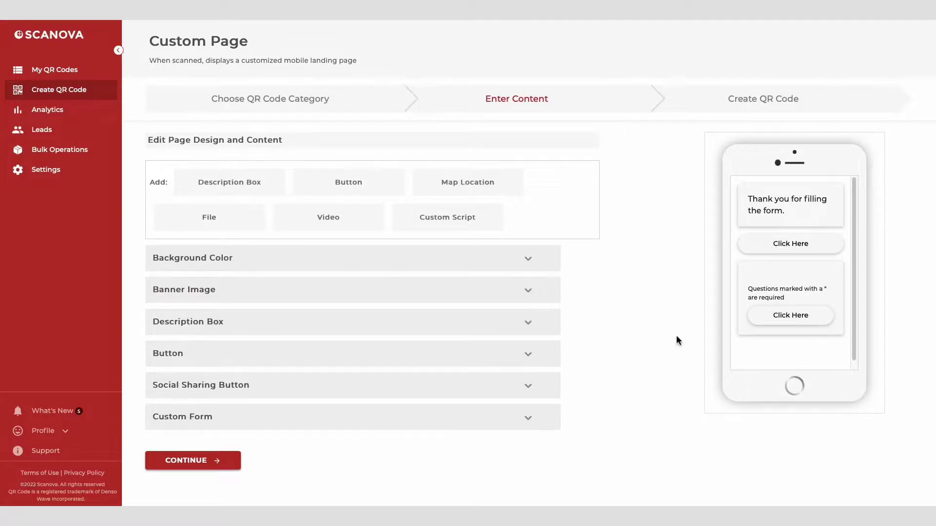
click(523, 424)
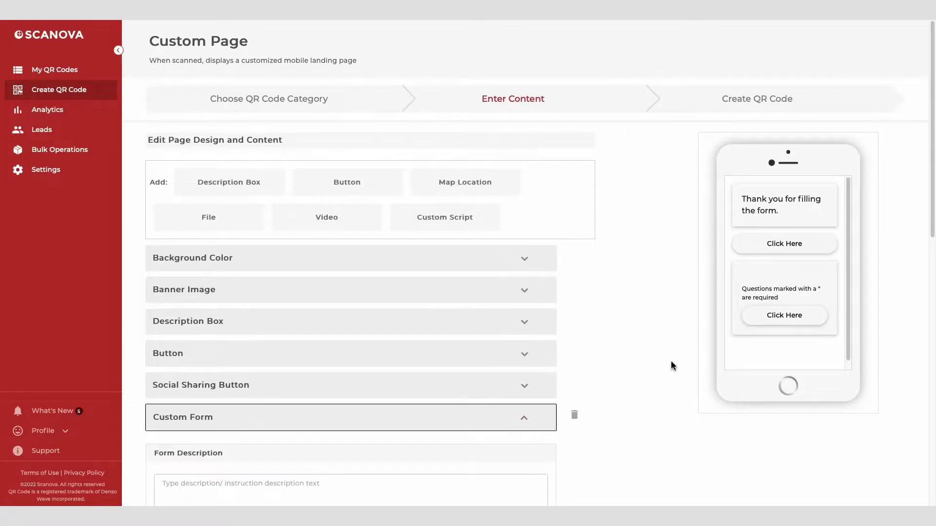
scroll(662, 363, down, 6)
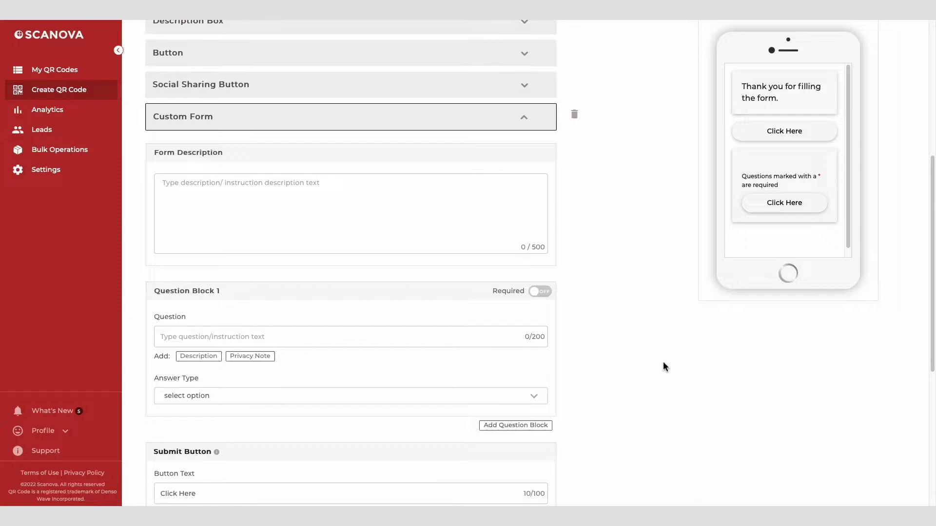
scroll(663, 363, down, 2)
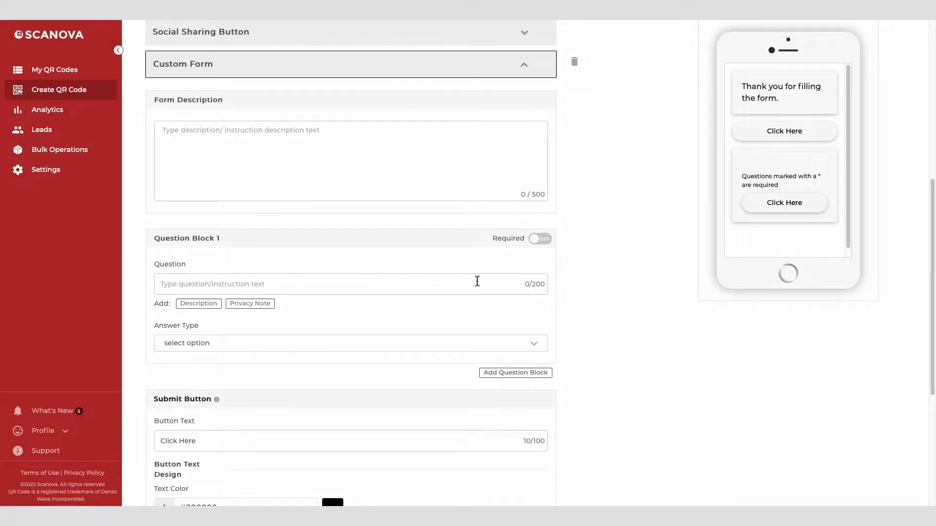
- Review Question Block 1's answer types and leave the question optional
click(534, 352)
click(533, 352)
click(549, 245)
click(548, 245)
scroll(574, 341, down, 2)
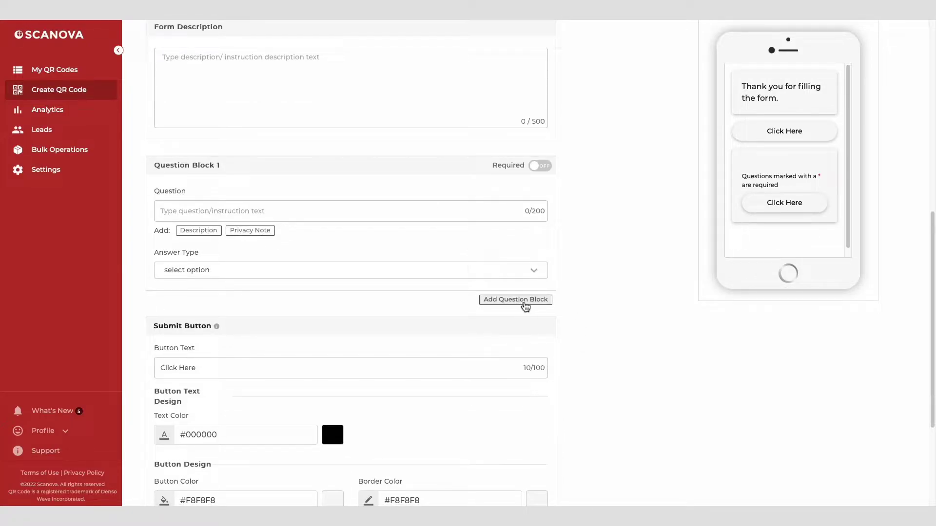
- Add Question Block 2 and a Form Formatting section to the custom form
click(524, 300)
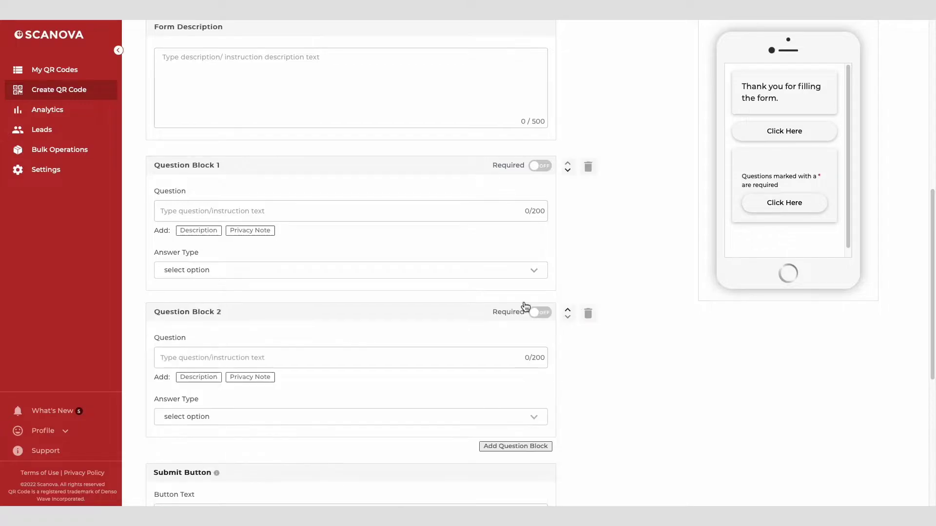
scroll(637, 332, down, 3)
scroll(637, 331, down, 5)
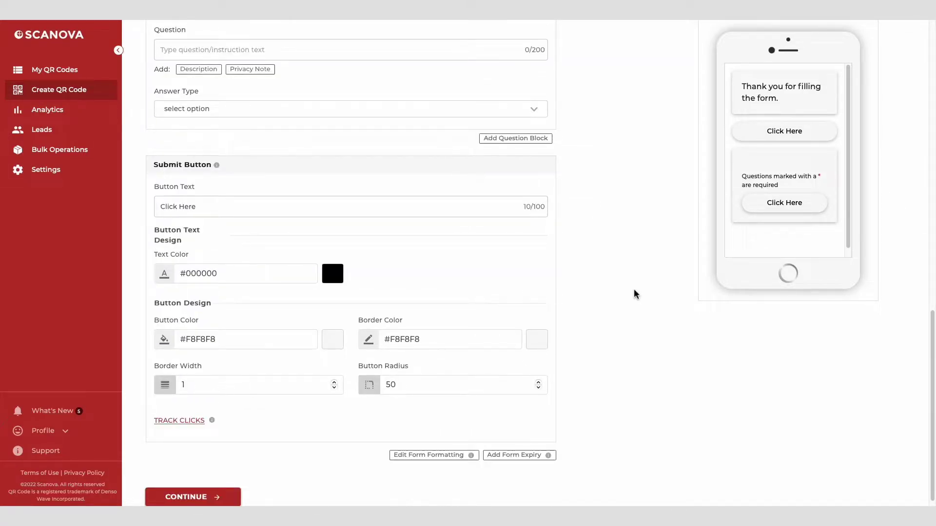
scroll(633, 298, down, 1)
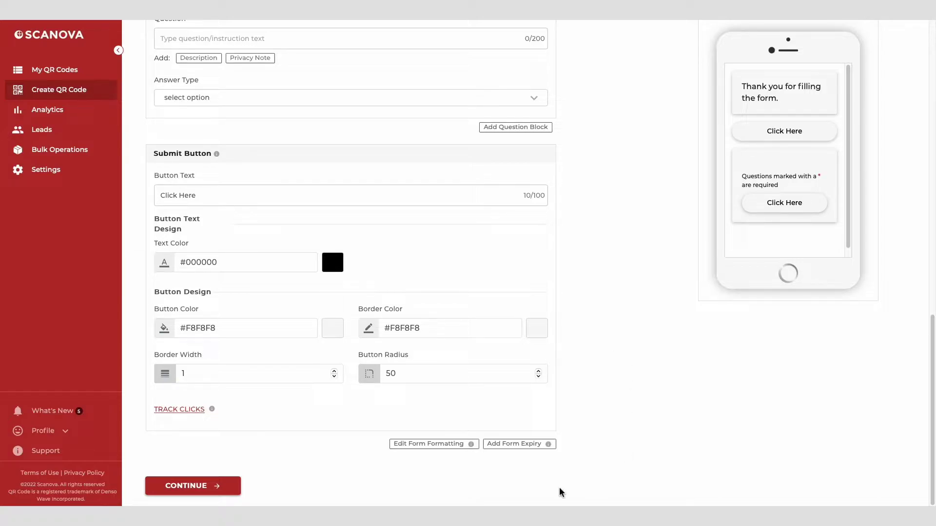
click(454, 445)
- Keep the form font as Montserrat at size 1.25 and add a Form Expiry section
scroll(695, 420, down, 4)
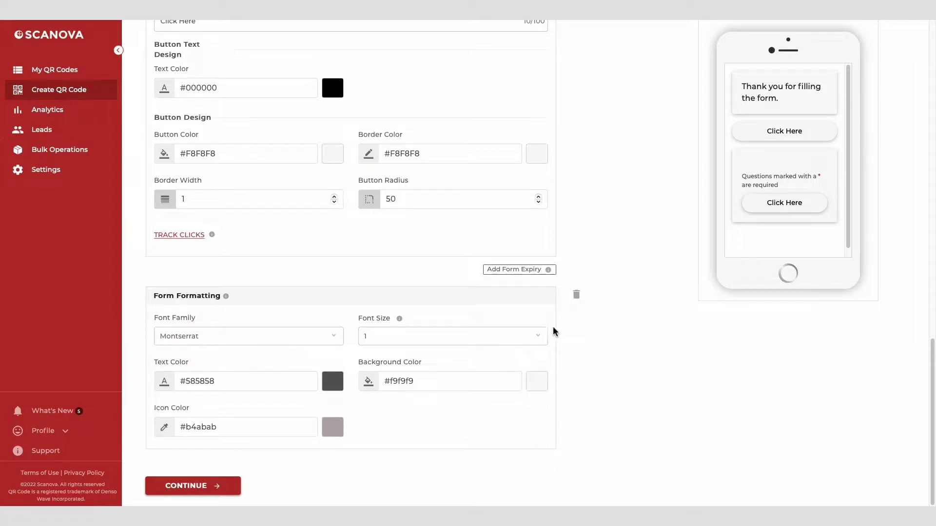
click(254, 339)
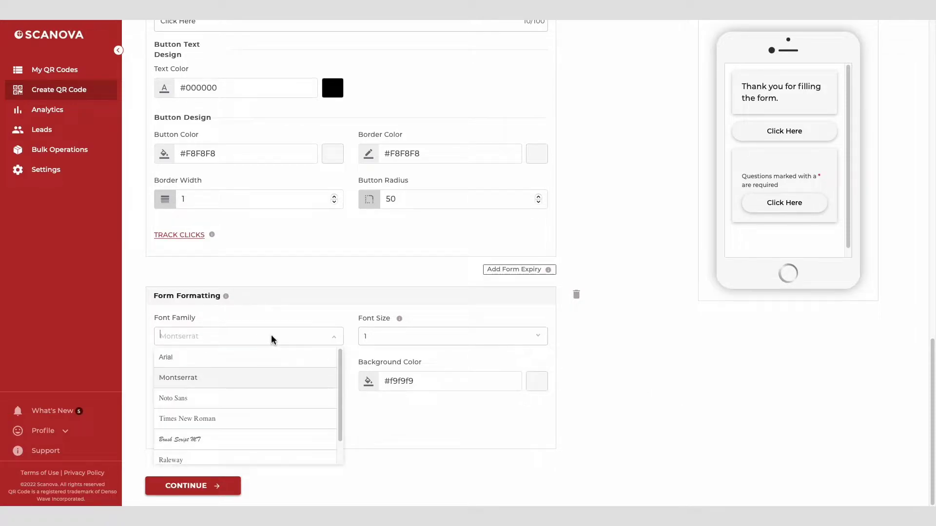
click(341, 343)
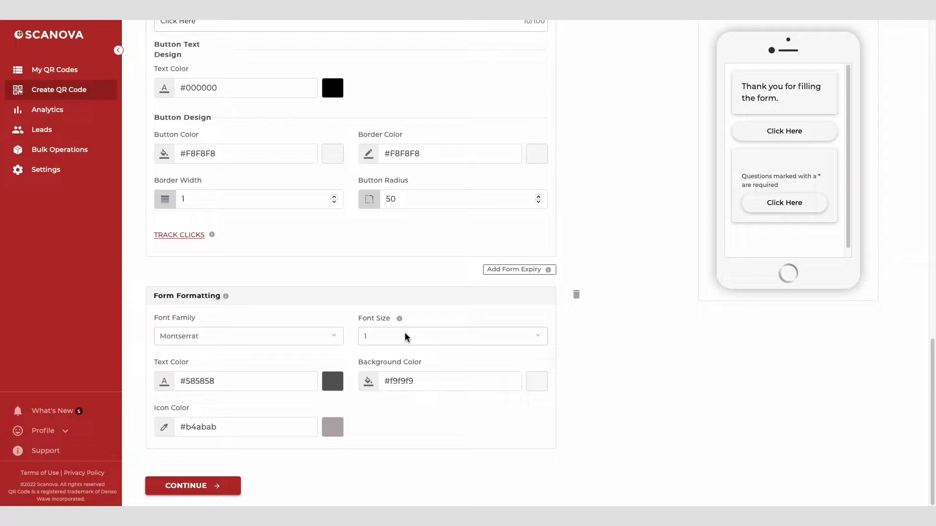
click(419, 338)
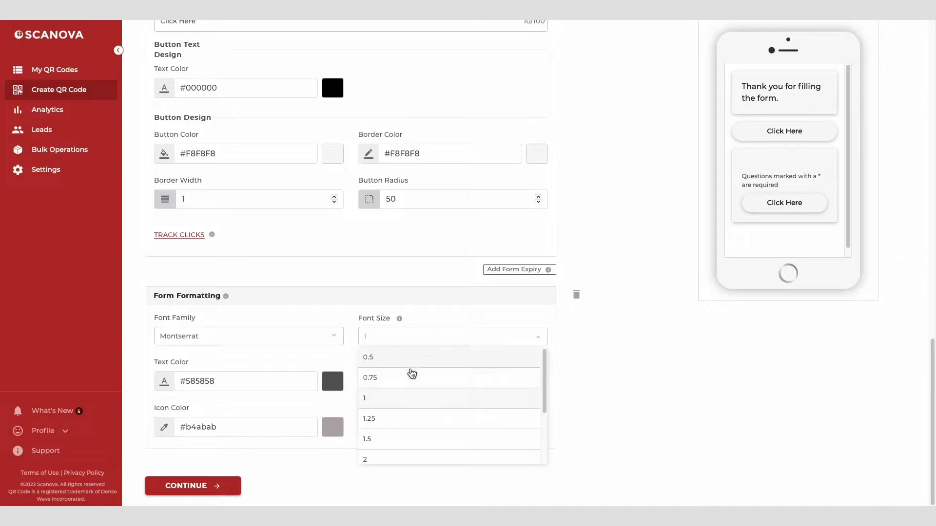
click(409, 420)
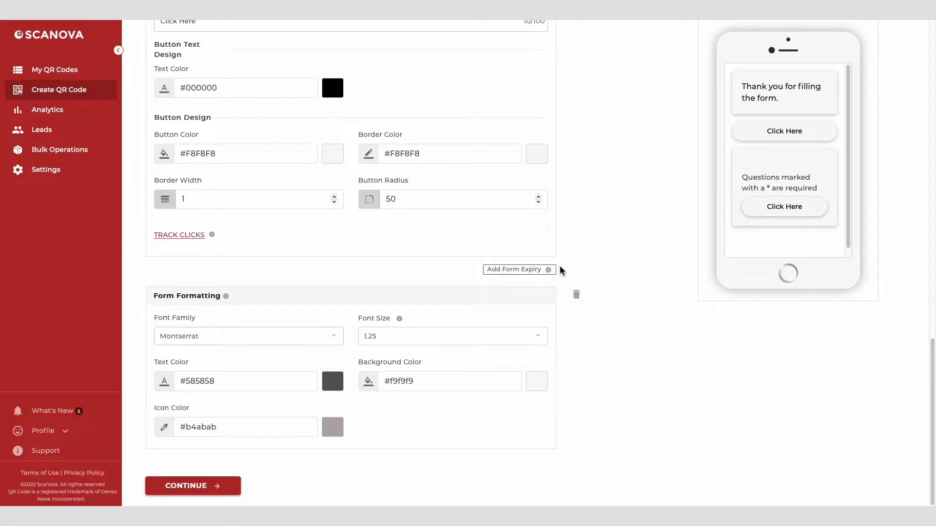
mouse_move(533, 277)
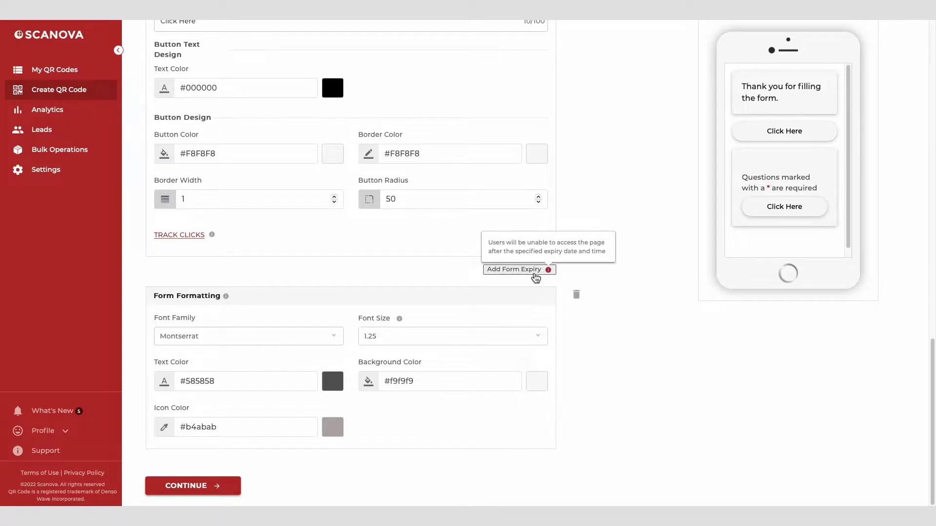
click(535, 274)
- Set the form expiry to May 30, 2022 02:37 GMT and submit the page content
scroll(648, 384, down, 3)
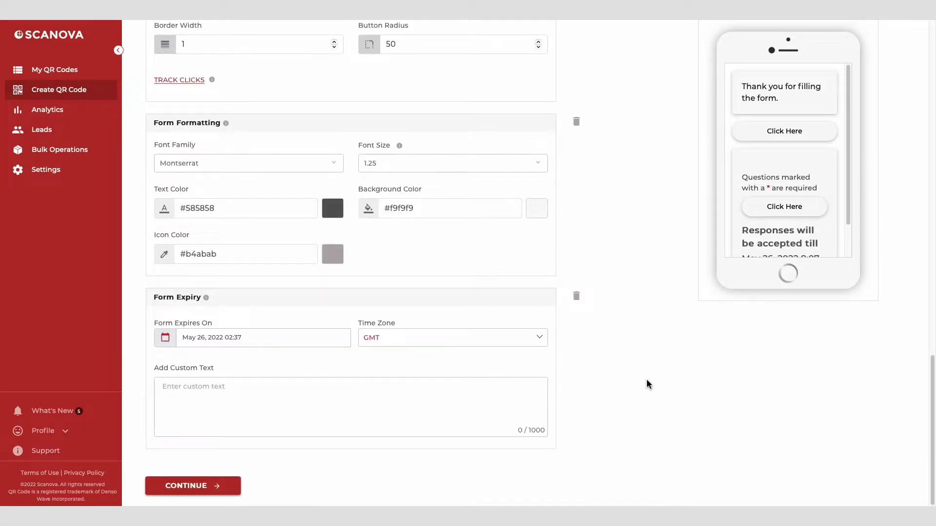
click(203, 343)
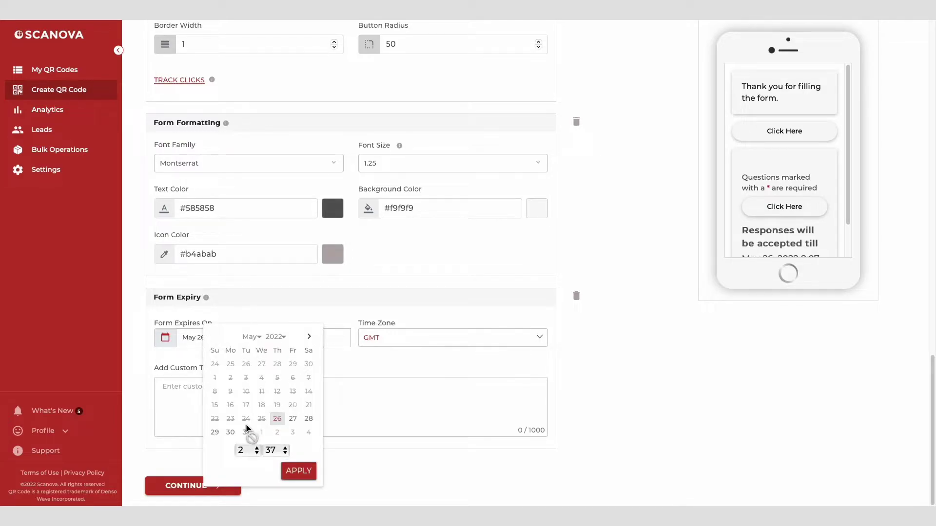
click(230, 432)
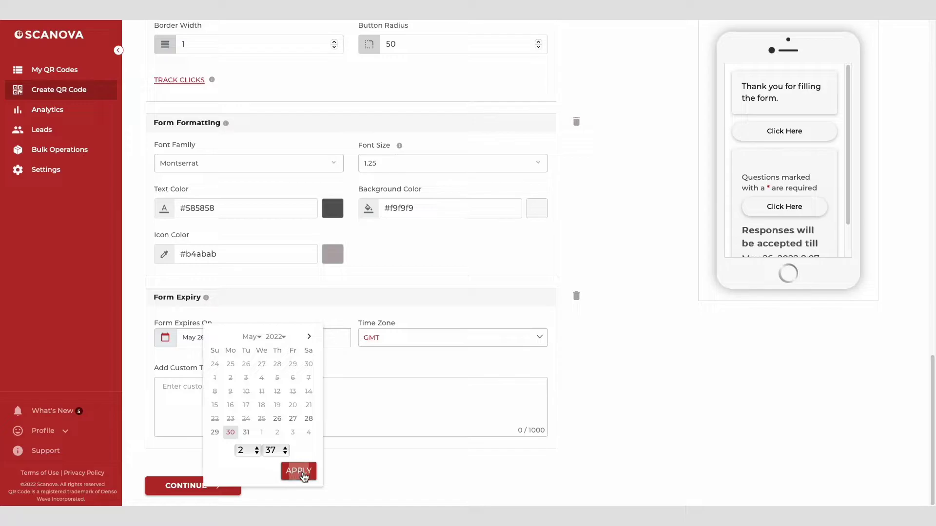
click(302, 473)
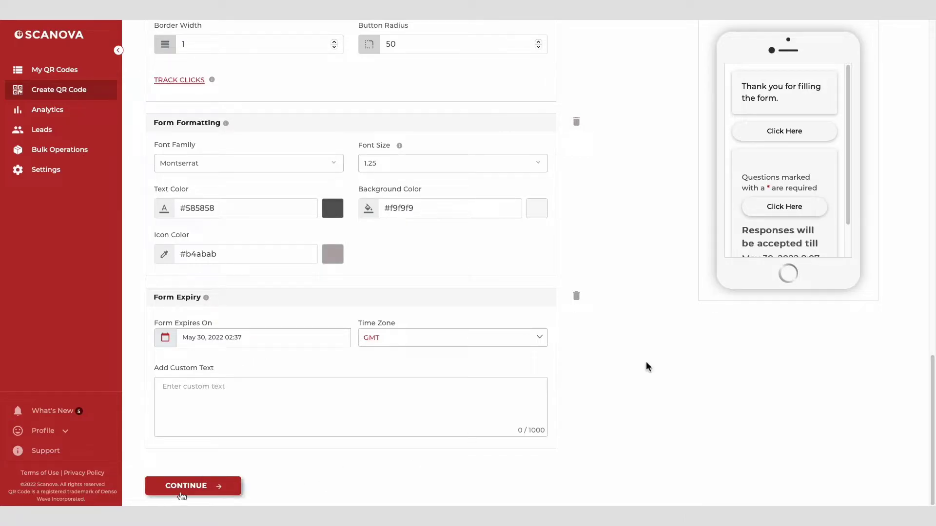
click(182, 496)
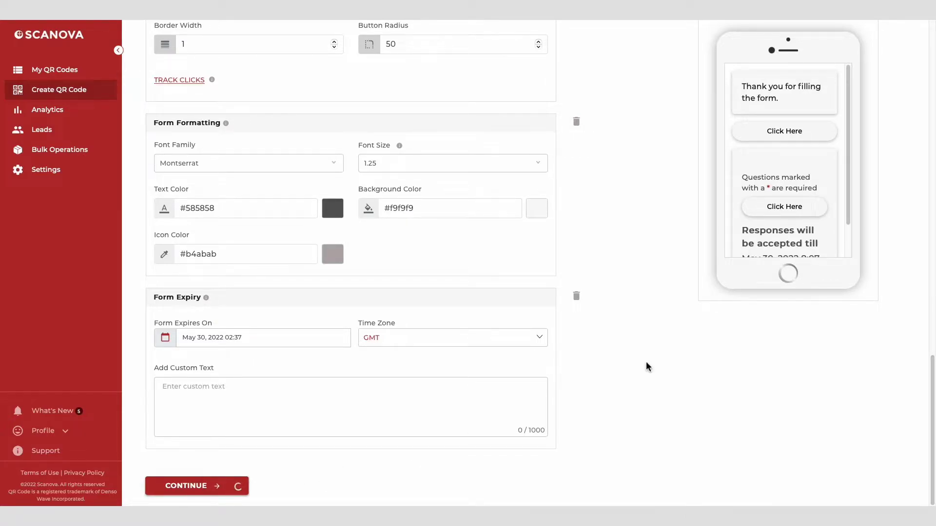
- Name the dynamic code 'Shampoo Market Research QR Code' and create it
text(Shampoo Market Re)
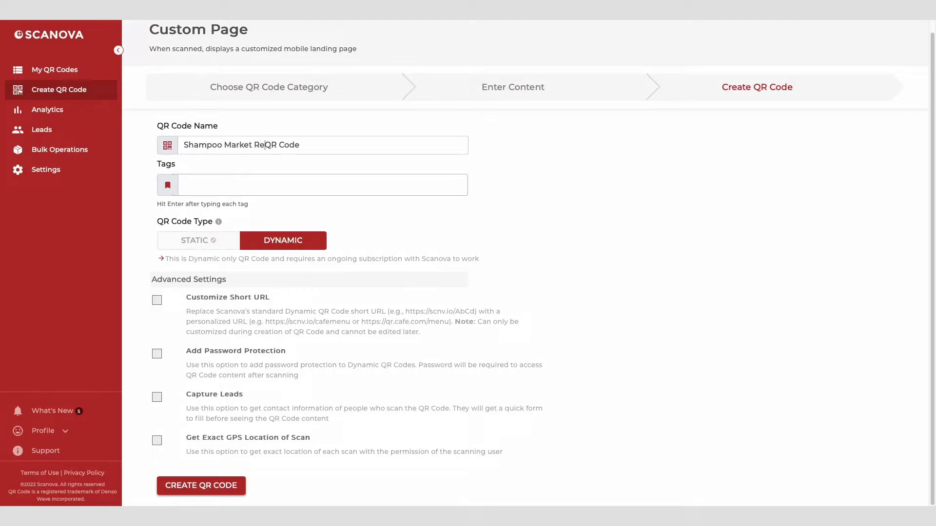
text(search)
click(200, 487)
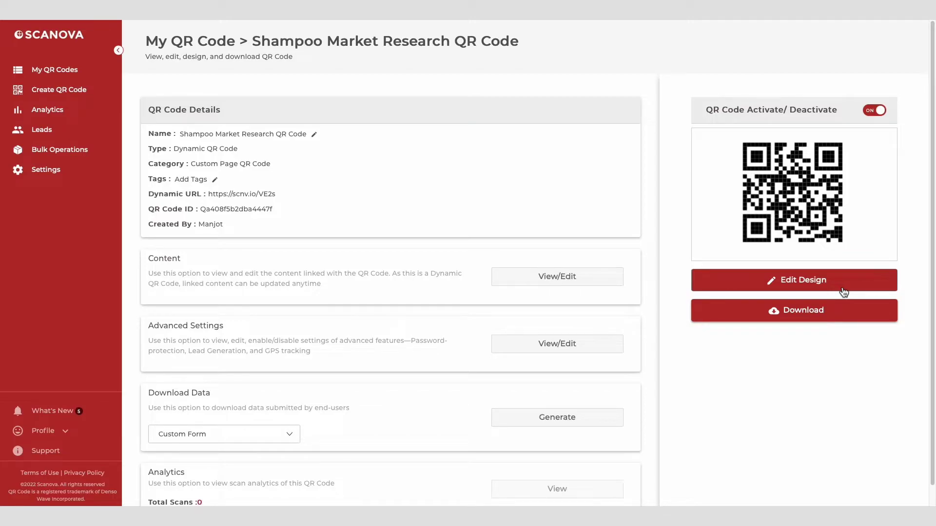
- Browse the design options without changes, then bring up the 1.50-inch PNG download options
click(844, 292)
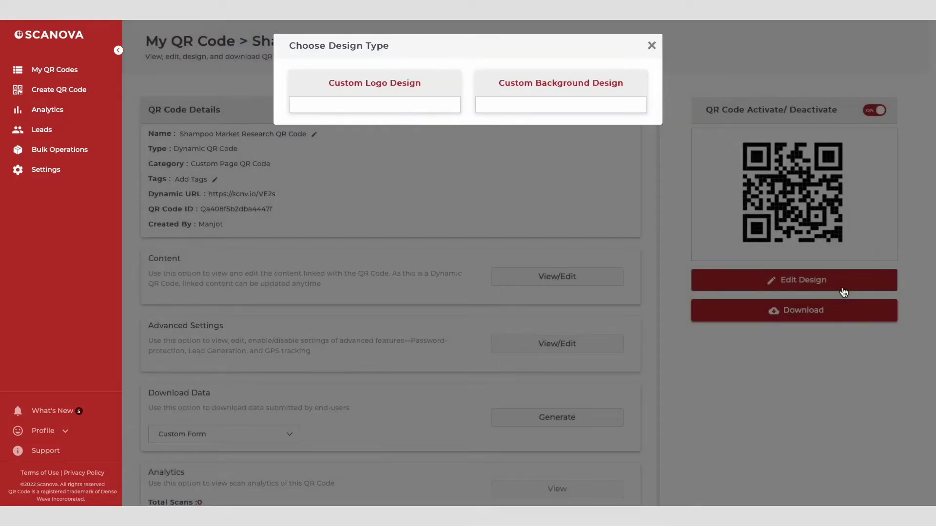
mouse_move(428, 193)
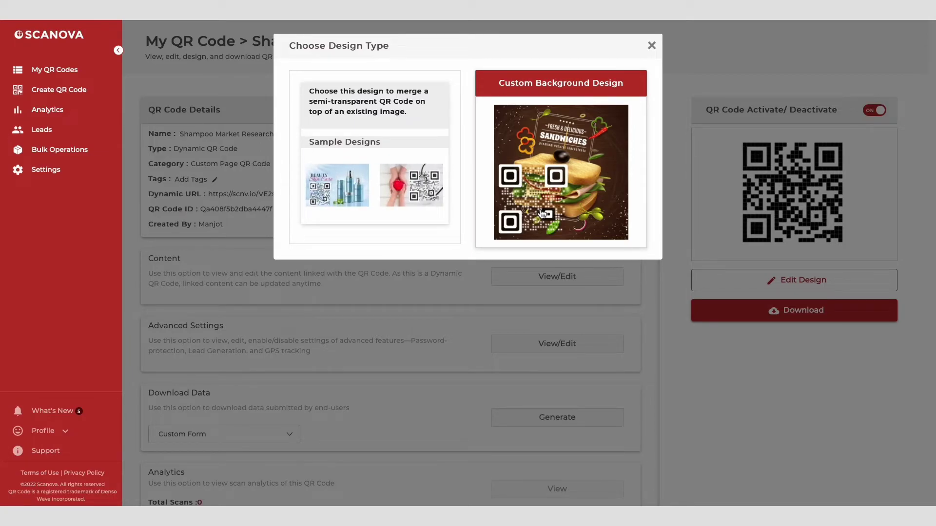
click(659, 378)
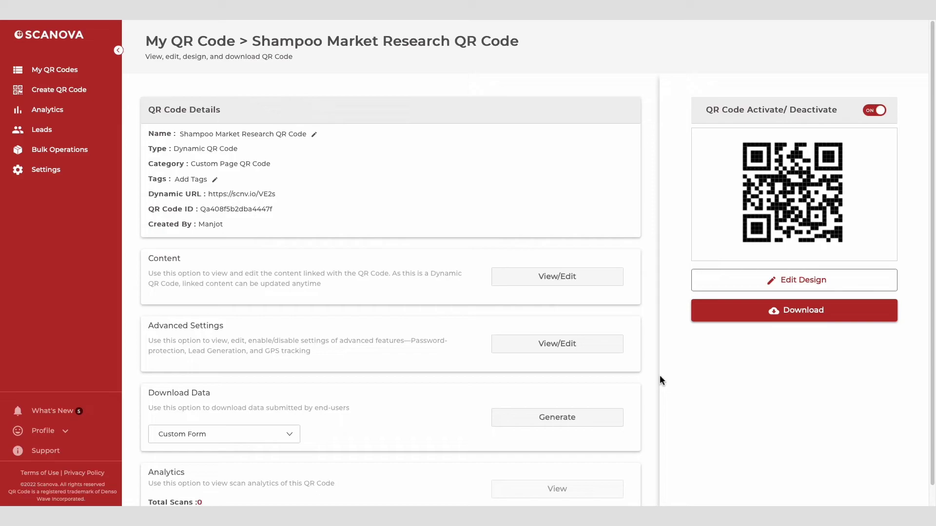
click(809, 318)
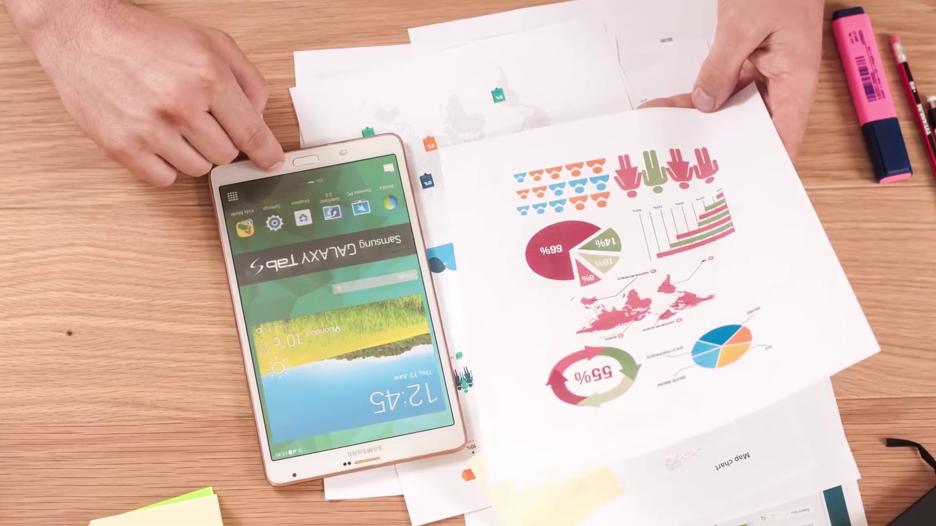
- Reopen the Shampoo Market Research QR Code's details from the My QR Codes list
click(49, 70)
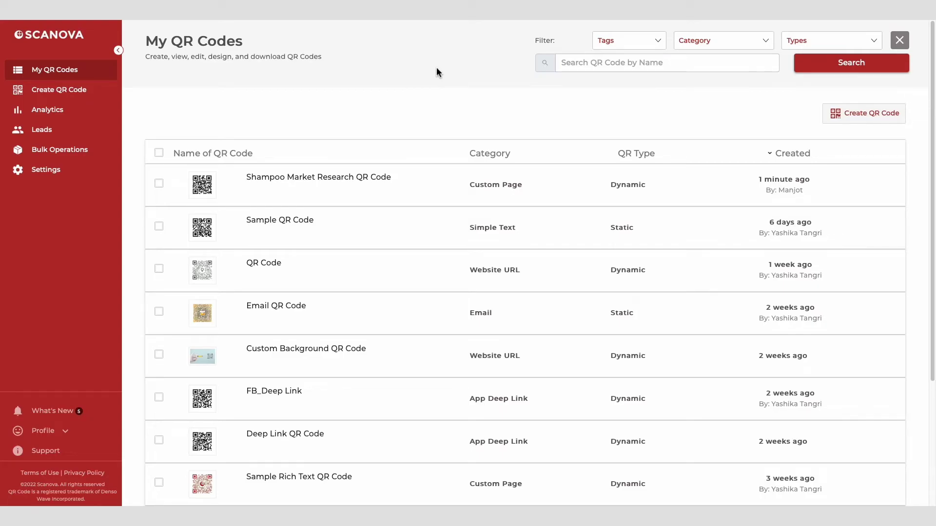
mouse_move(726, 194)
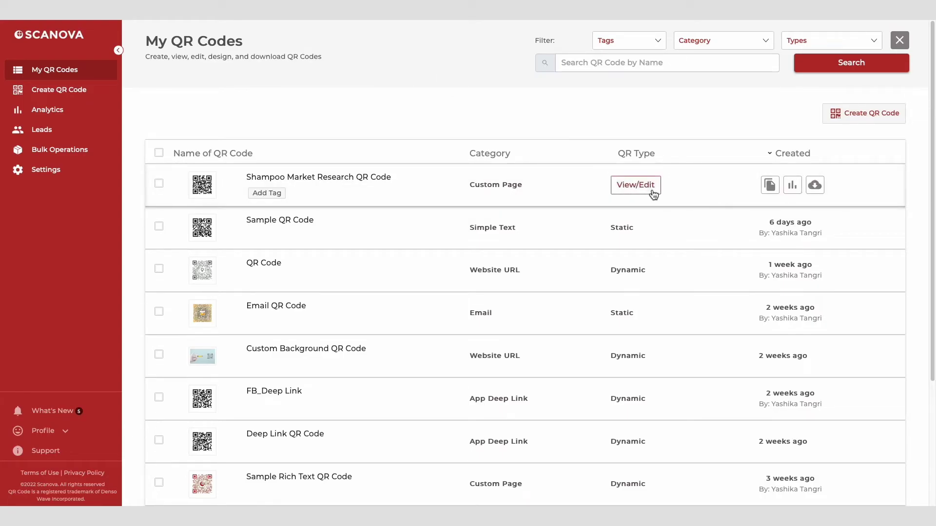
click(635, 185)
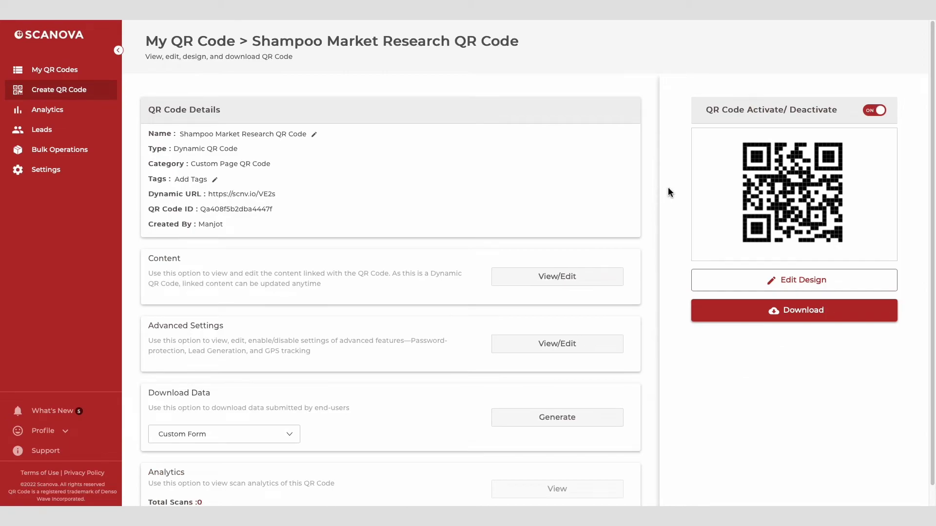
- Generate the Custom Form responses report for delivery by e-mail
scroll(668, 187, down, 1)
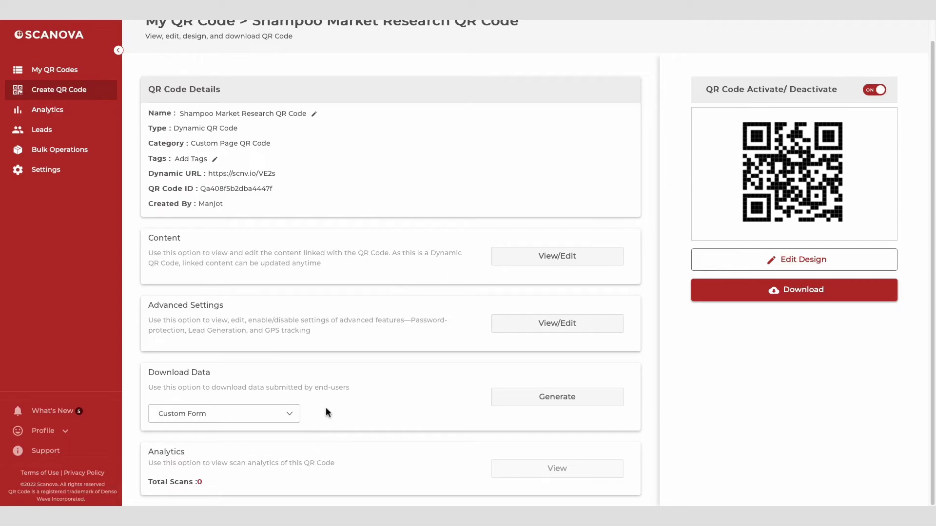
click(510, 407)
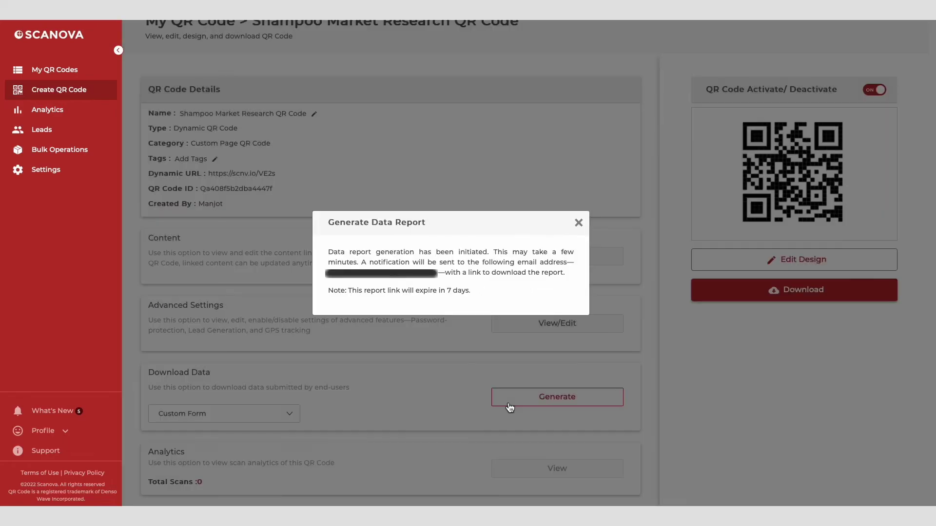